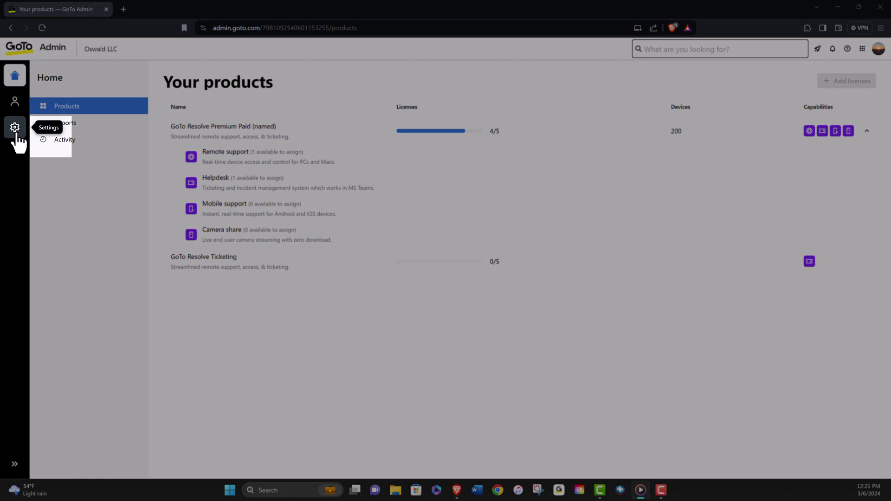
# - Show the Helpdesk services list (remote helpdesk, HR, Finance, IT Support) under Settings > Helpdesk
pyautogui.click(15, 127)
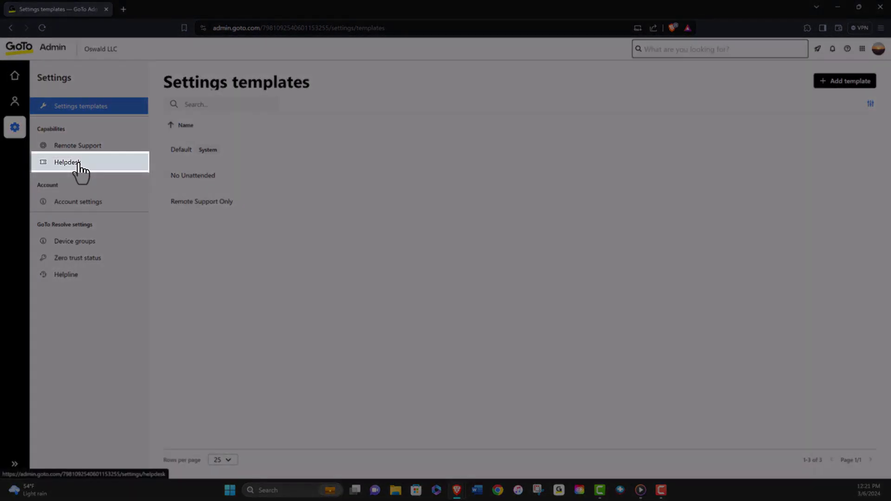
pyautogui.click(70, 162)
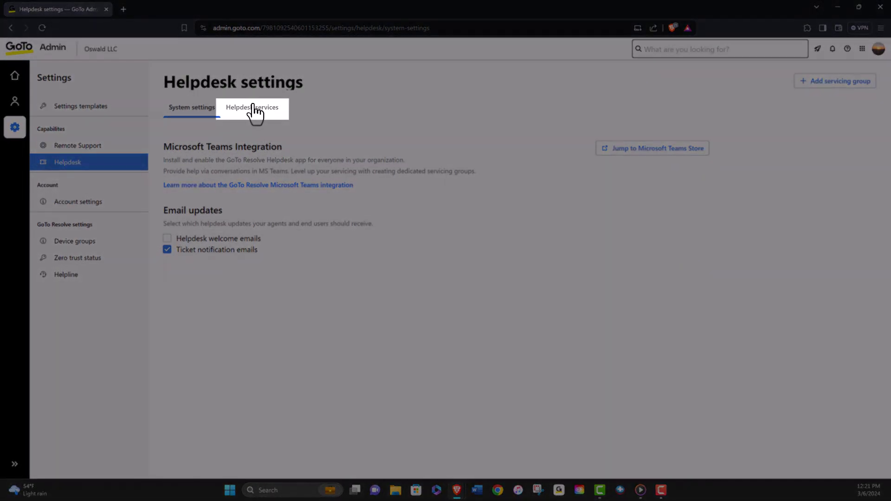
pyautogui.click(252, 107)
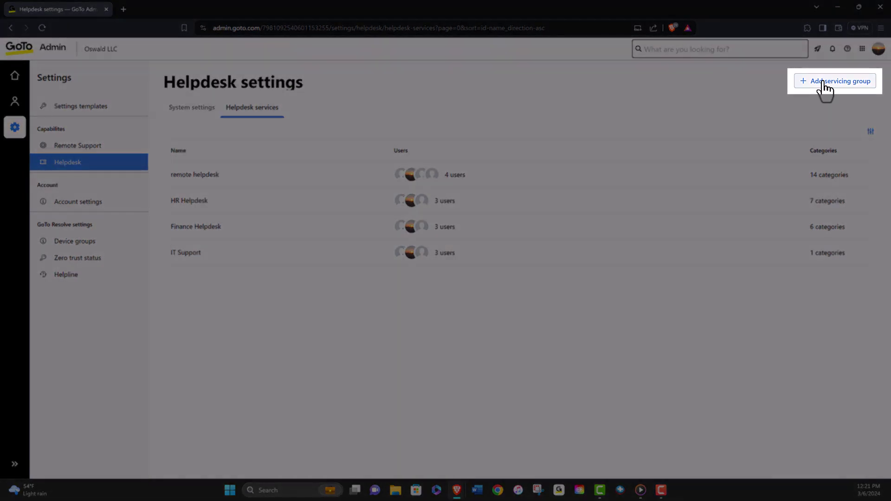
# - Add and save a level 1 support helpdesk service named 'IT Helpdesk' with its email address
pyautogui.click(825, 84)
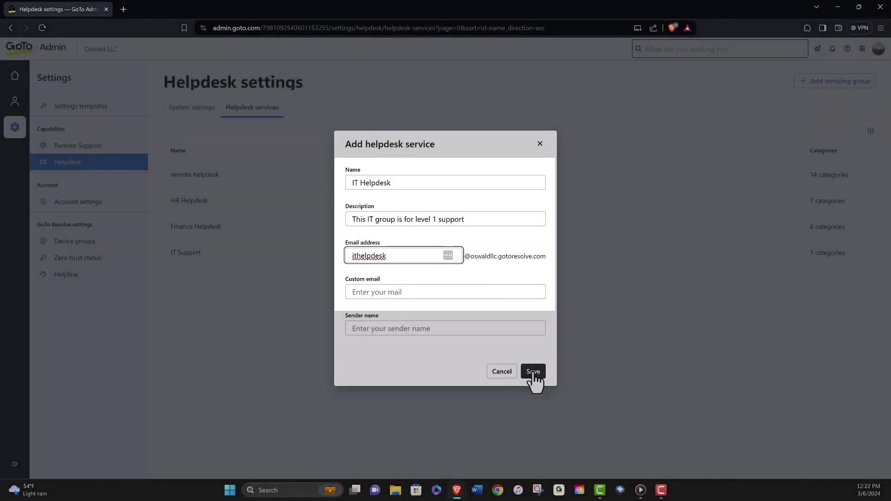
pyautogui.click(534, 372)
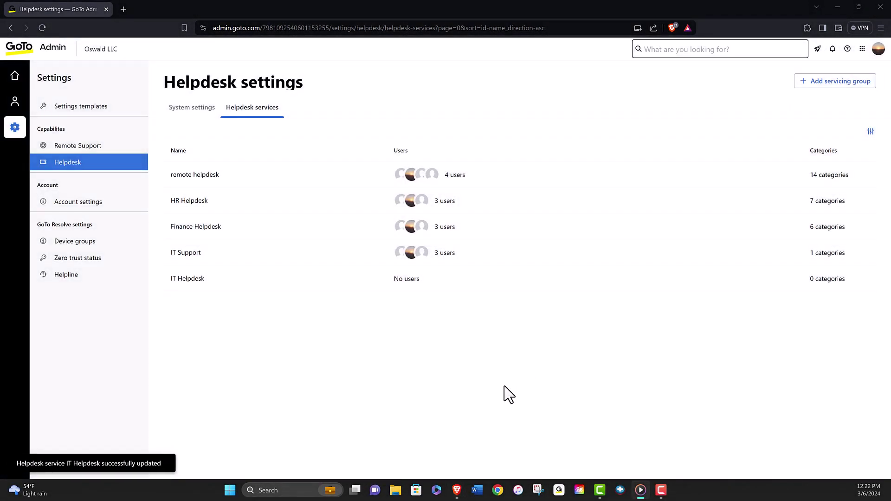
pyautogui.moveTo(240, 278)
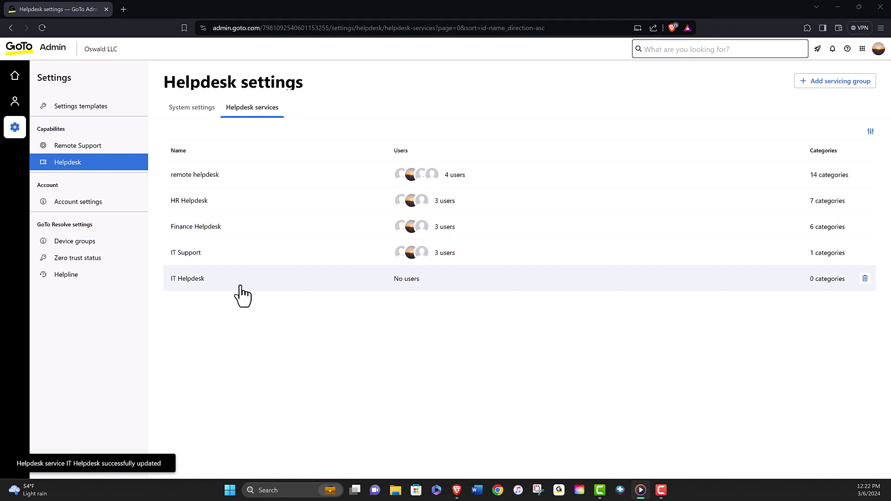
pyautogui.click(243, 284)
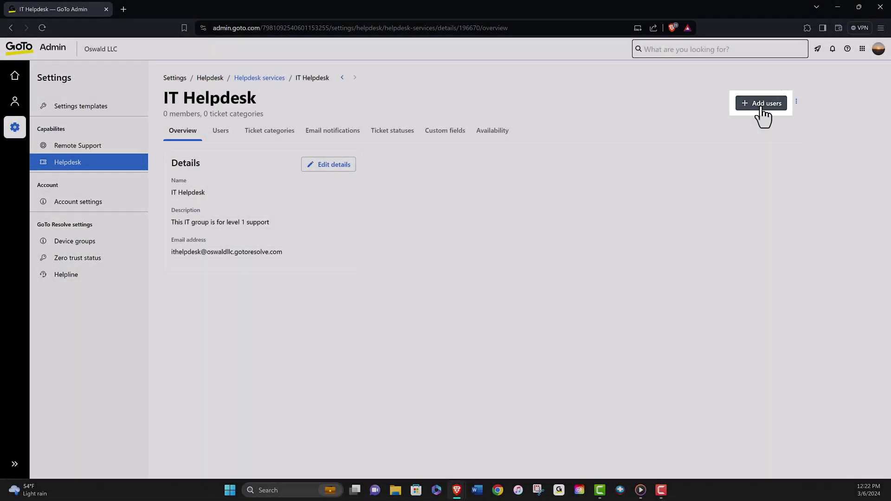
pyautogui.click(763, 103)
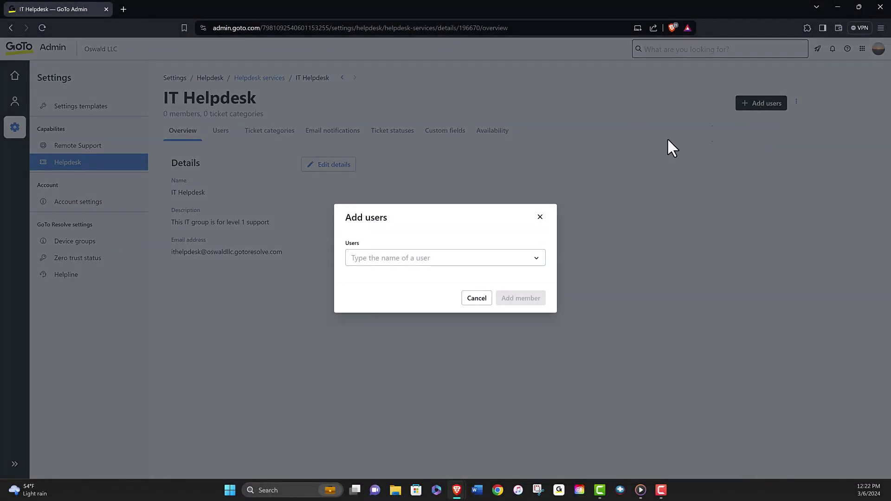
pyautogui.write('nate')
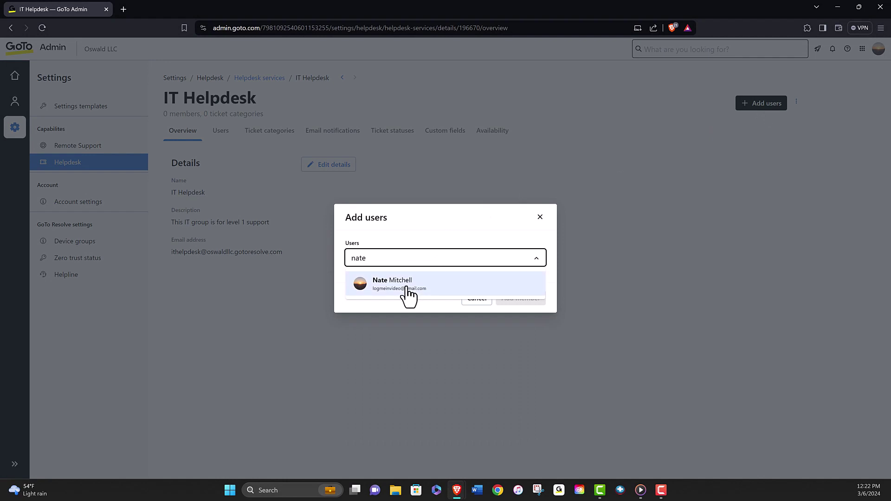
pyautogui.click(407, 291)
pyautogui.click(521, 301)
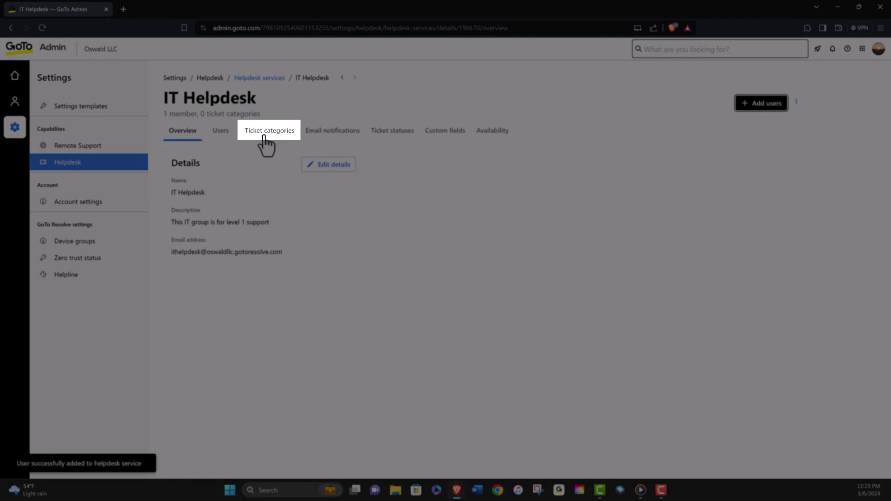
# - Create and save a ticket category named 'Devices' for IT Helpdesk
pyautogui.click(269, 131)
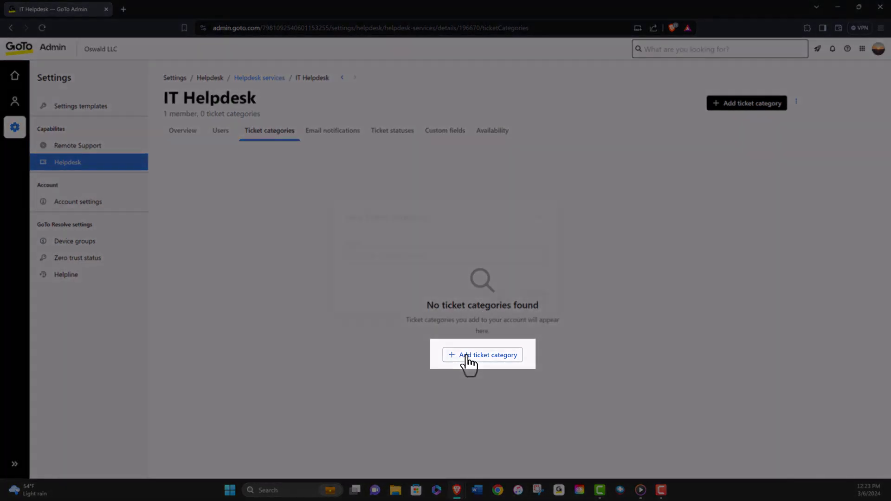
pyautogui.click(460, 357)
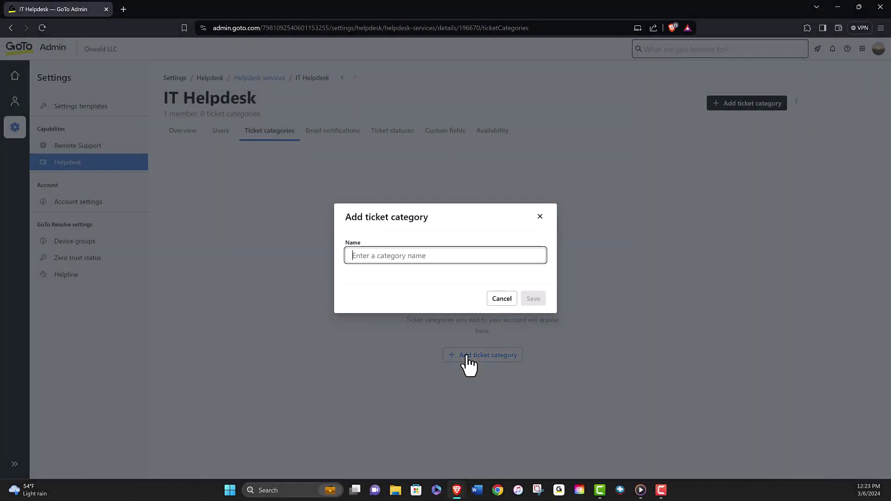
pyautogui.write('Devices')
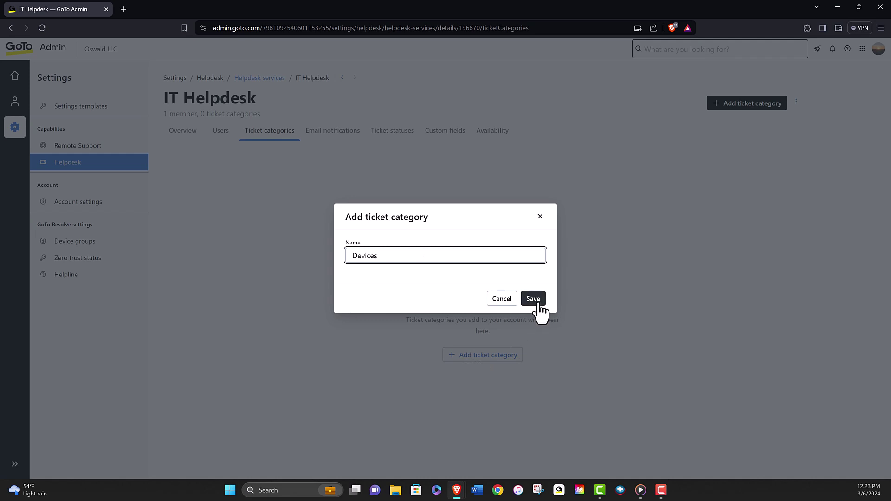
pyautogui.click(533, 299)
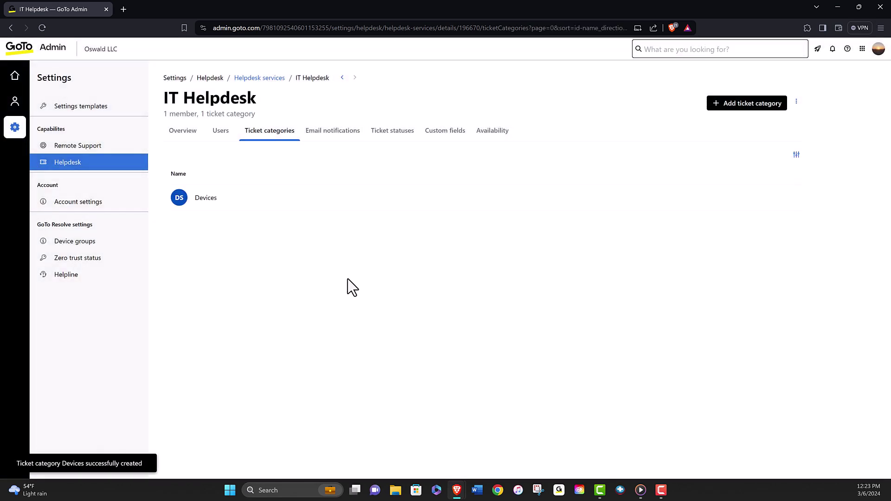